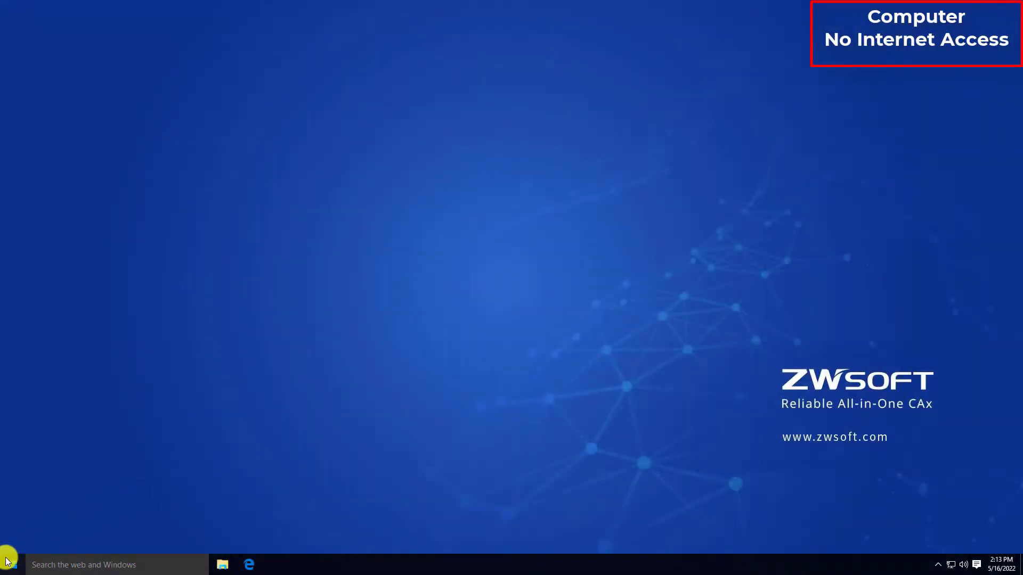
# - Open ZWCAD License Manager from the Start menu's ZWCAD 2023 English folder, using the Z letter index
pyautogui.click(7, 562)
pyautogui.click(41, 545)
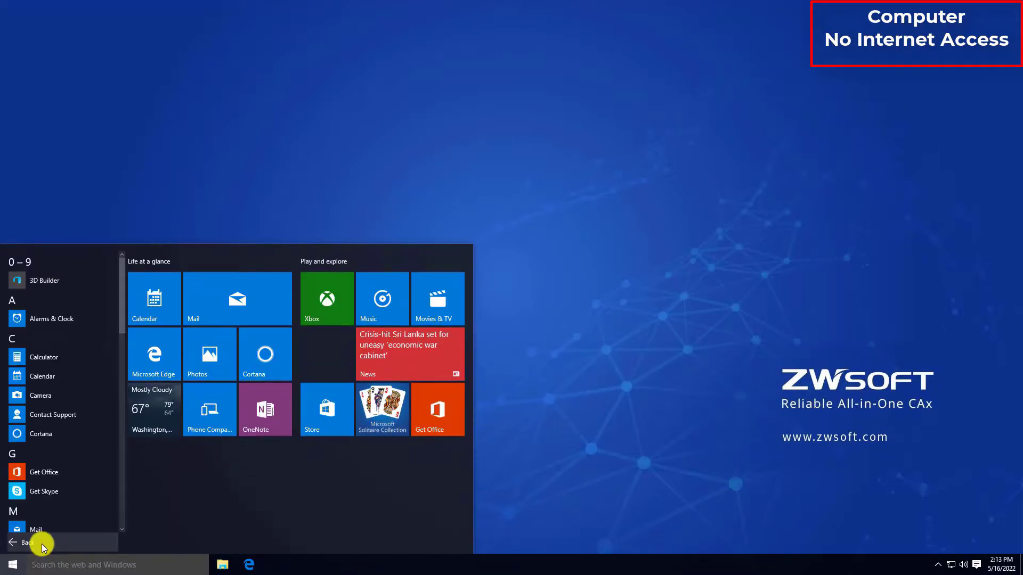
pyautogui.click(30, 512)
pyautogui.click(23, 487)
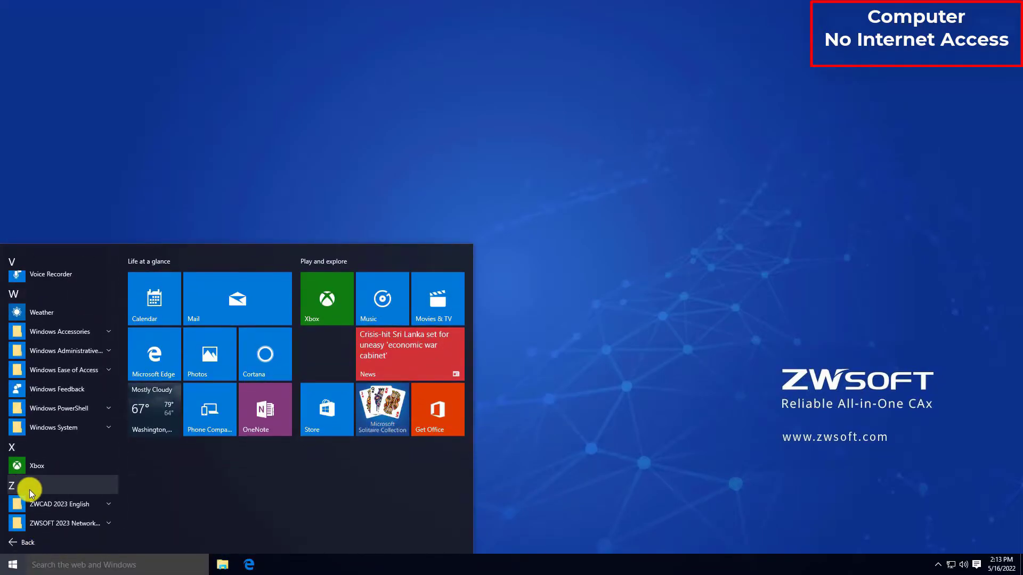
pyautogui.click(63, 504)
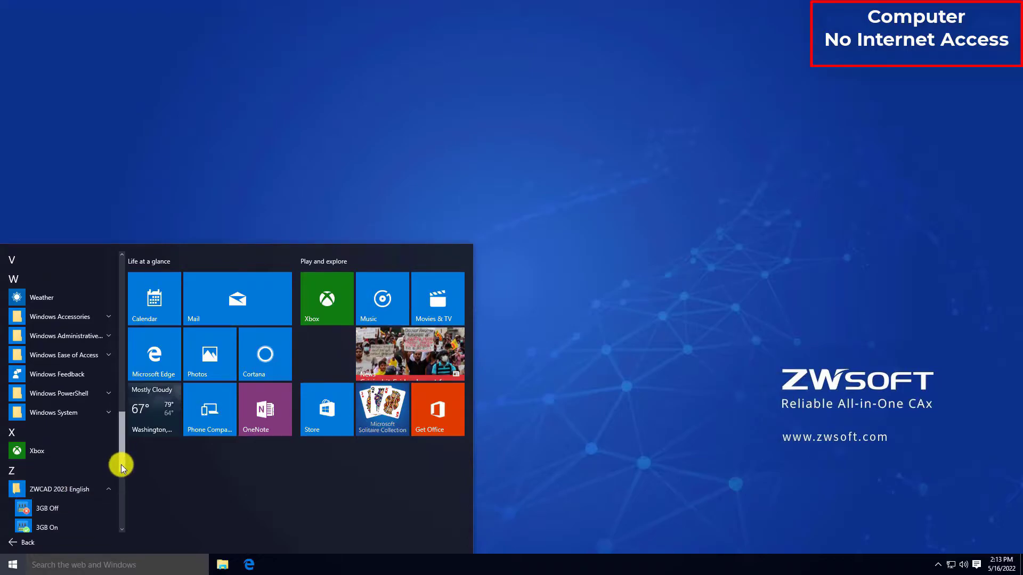
pyautogui.moveTo(120, 464); pyautogui.dragTo(121, 497)
pyautogui.click(98, 463)
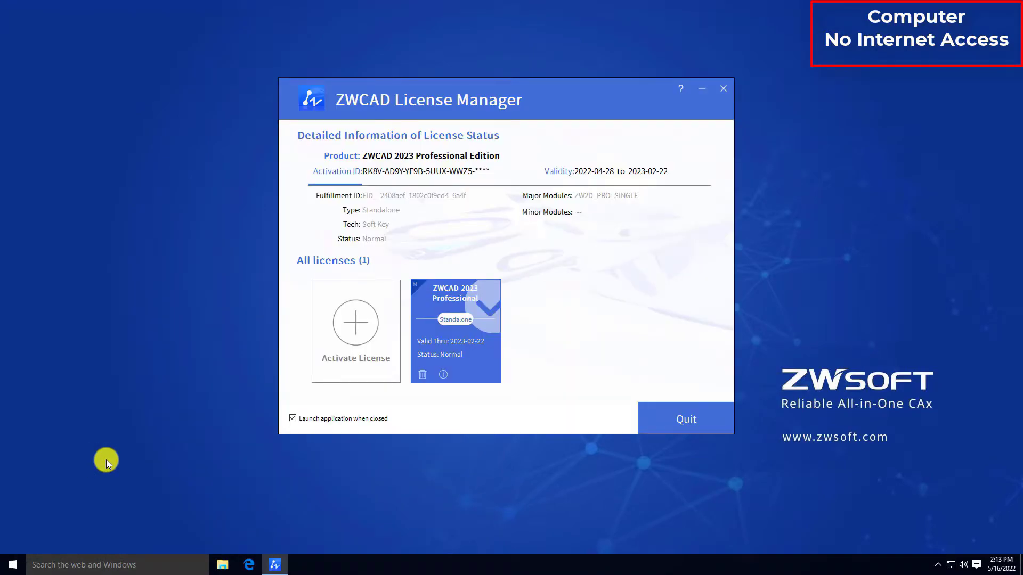
# - Start returning the ZWCAD 2023 Professional license and choose Offline Return
pyautogui.click(421, 378)
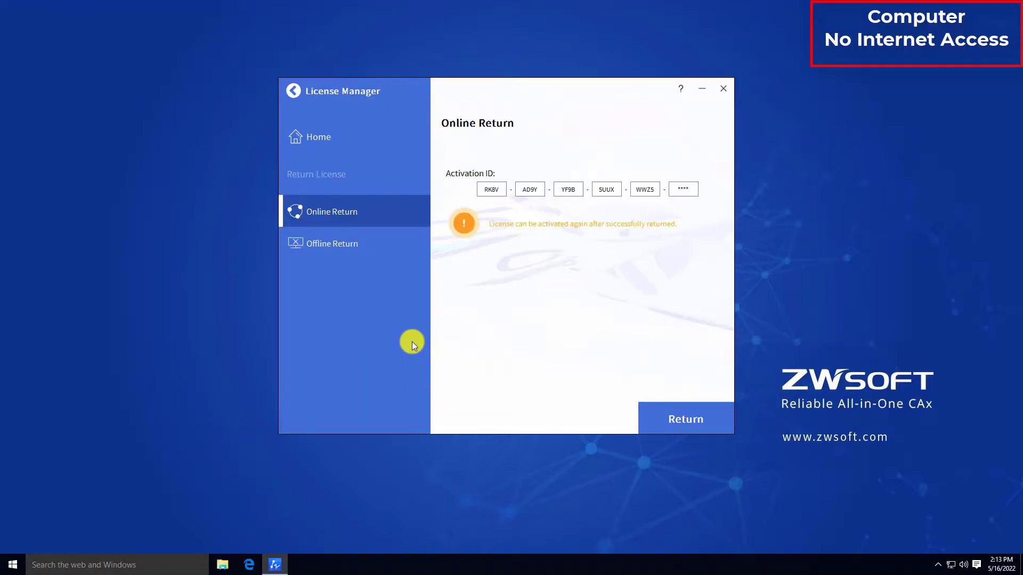
pyautogui.click(386, 247)
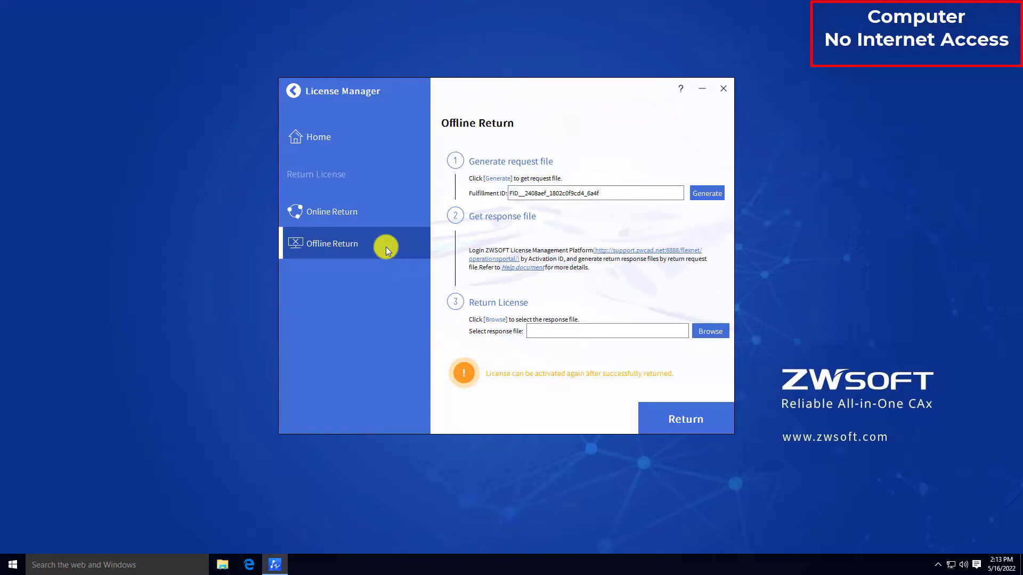
# - Generate the return request XML, save it to Samsung USB (E:), and select the portal URL
pyautogui.click(703, 192)
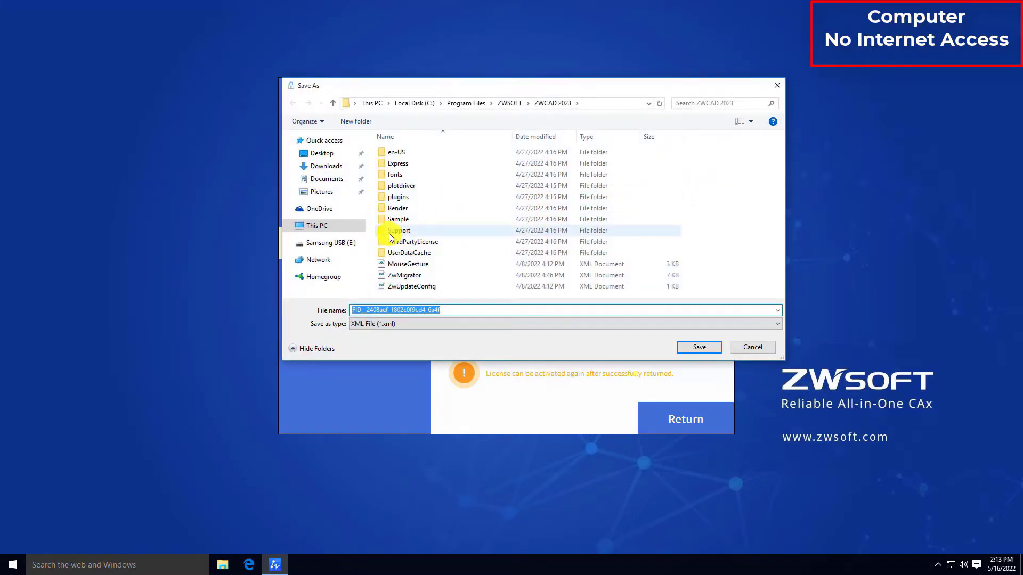
pyautogui.click(330, 243)
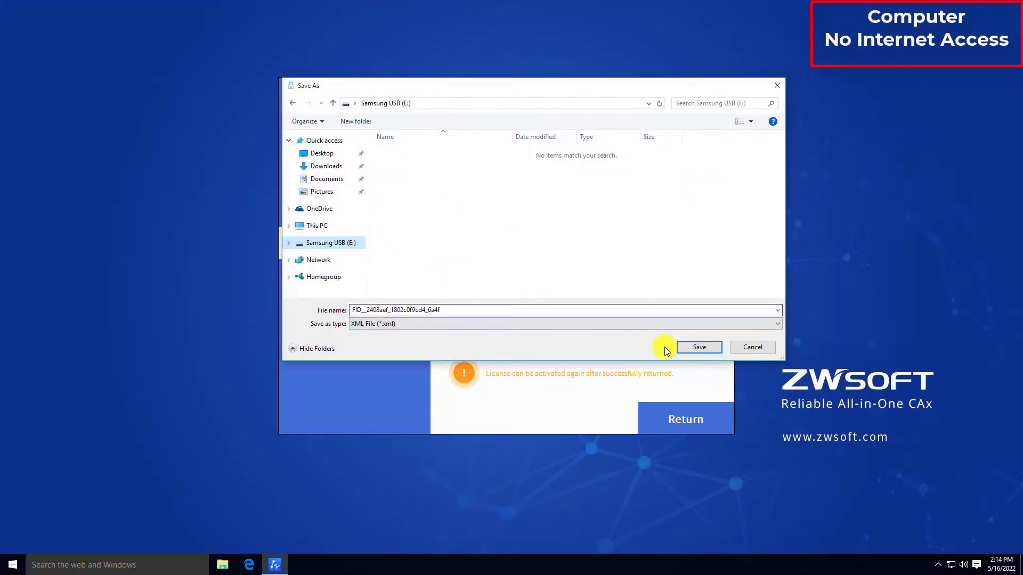
pyautogui.click(686, 349)
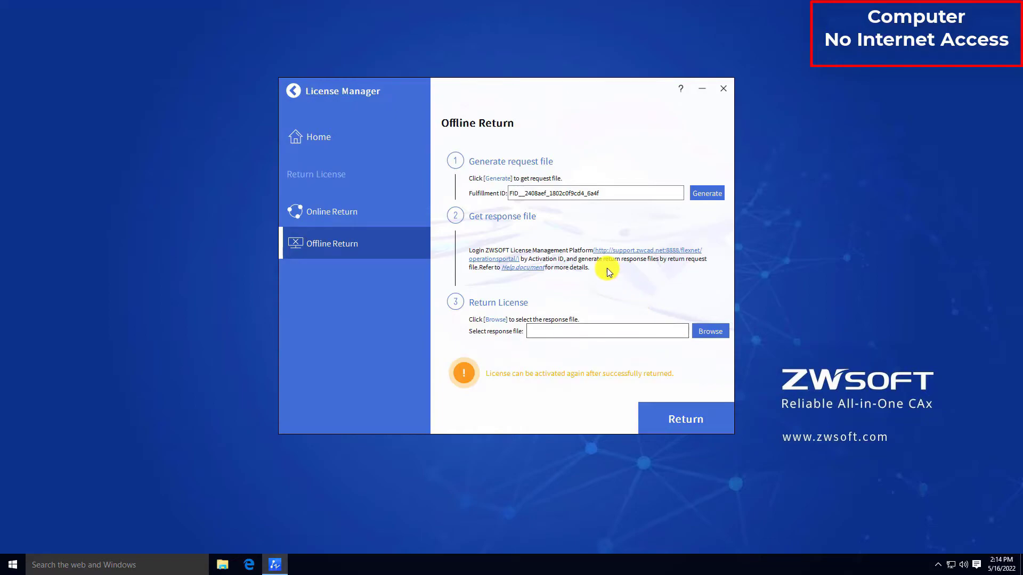
pyautogui.moveTo(594, 250); pyautogui.dragTo(522, 264)
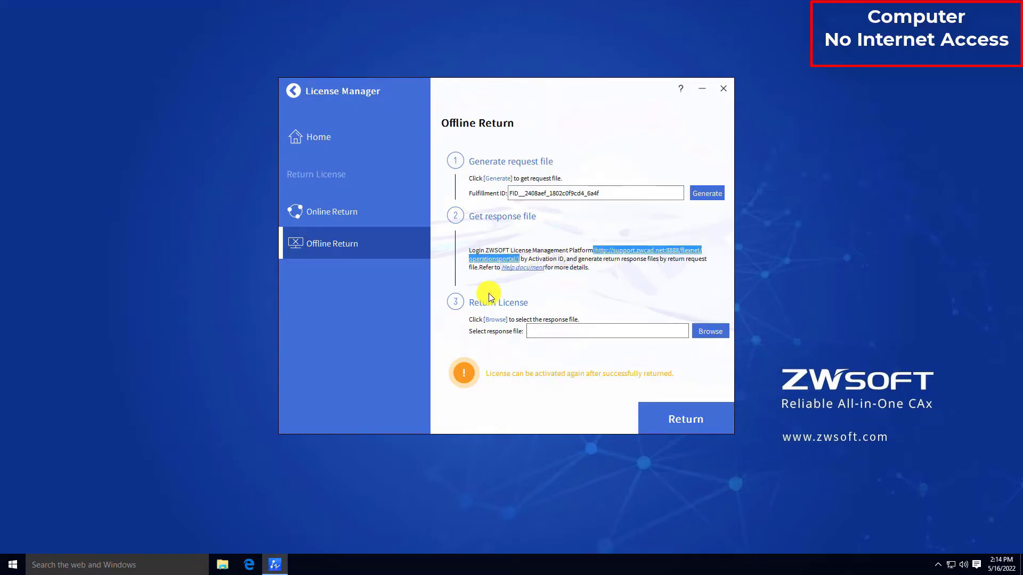
# - Create a New Text Document on the Samsung USB (E:) drive with its default name
pyautogui.click(226, 567)
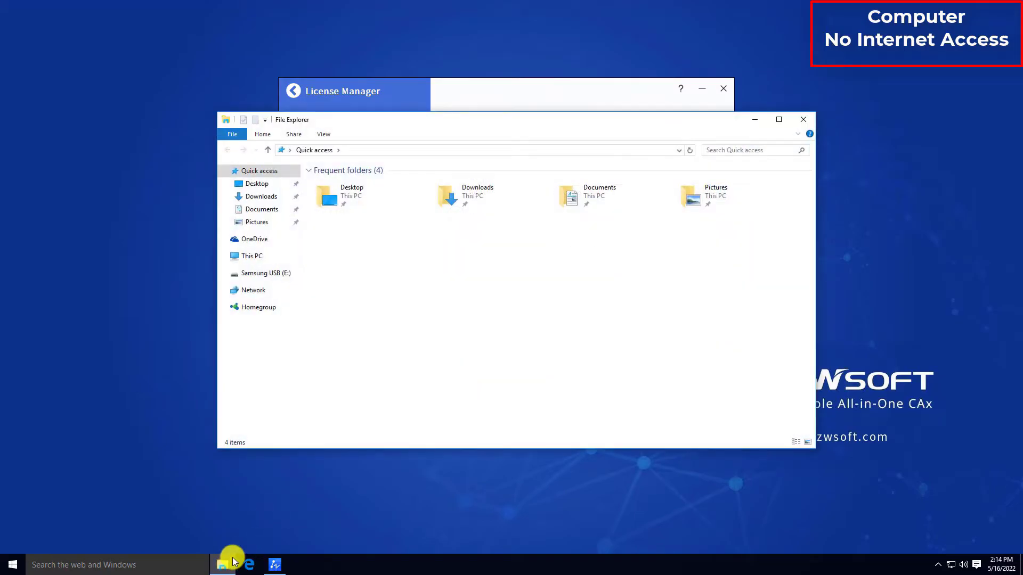
pyautogui.click(266, 273)
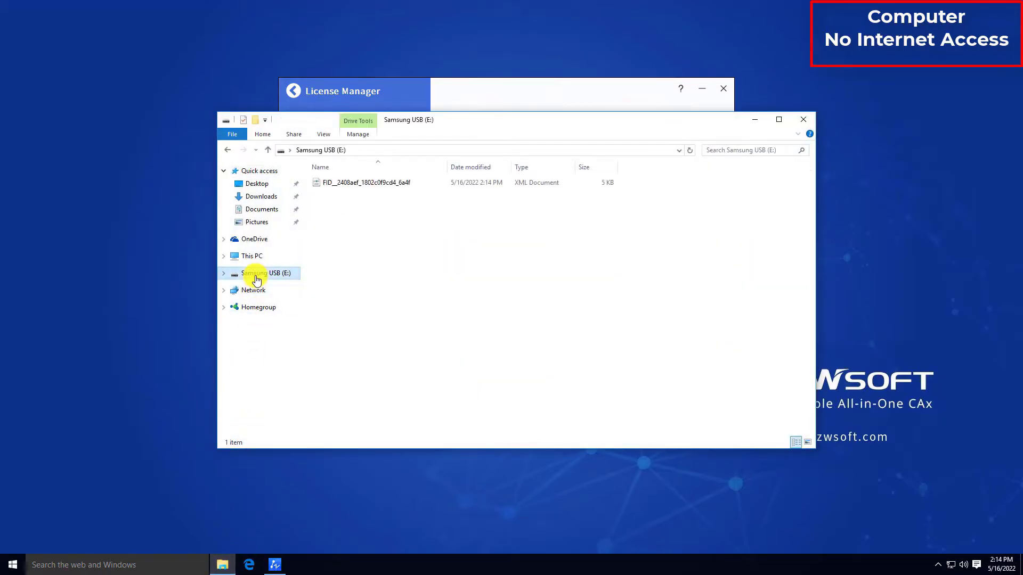
pyautogui.rightClick(375, 265)
pyautogui.moveTo(431, 383)
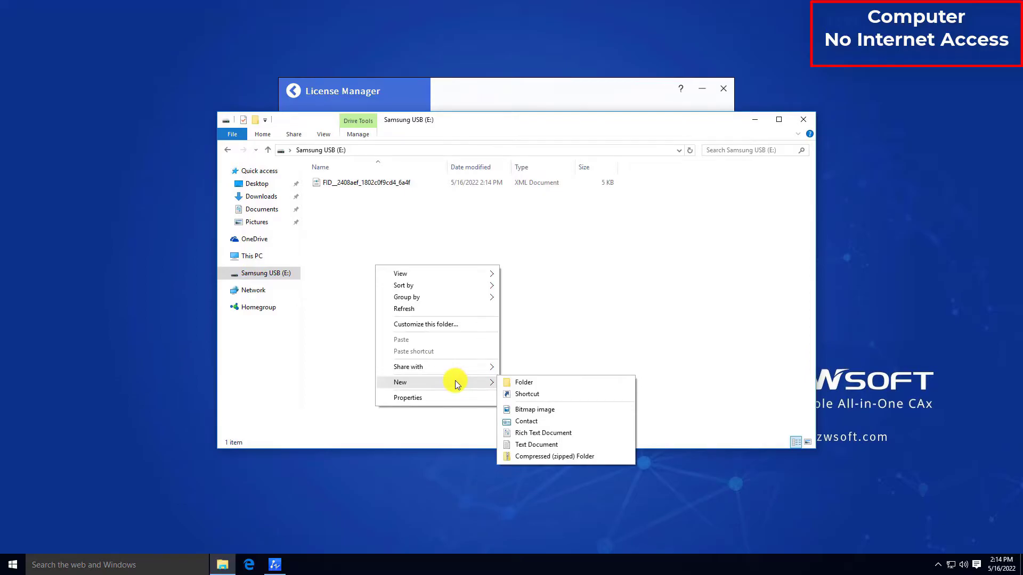
pyautogui.click(544, 444)
pyautogui.press('Return')
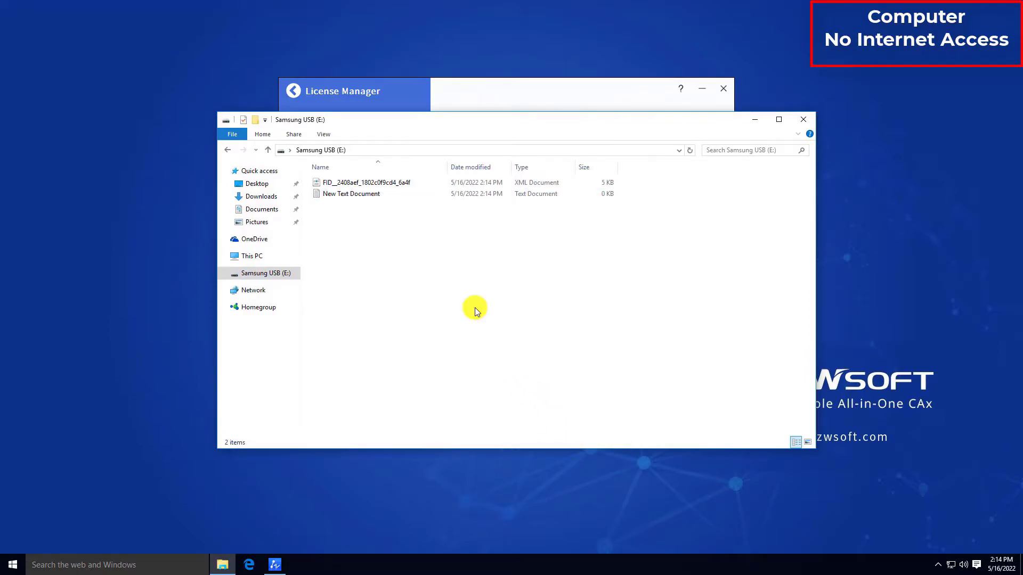
# - Paste the license portal URL into the new text document in Notepad and save it
pyautogui.doubleClick(382, 195)
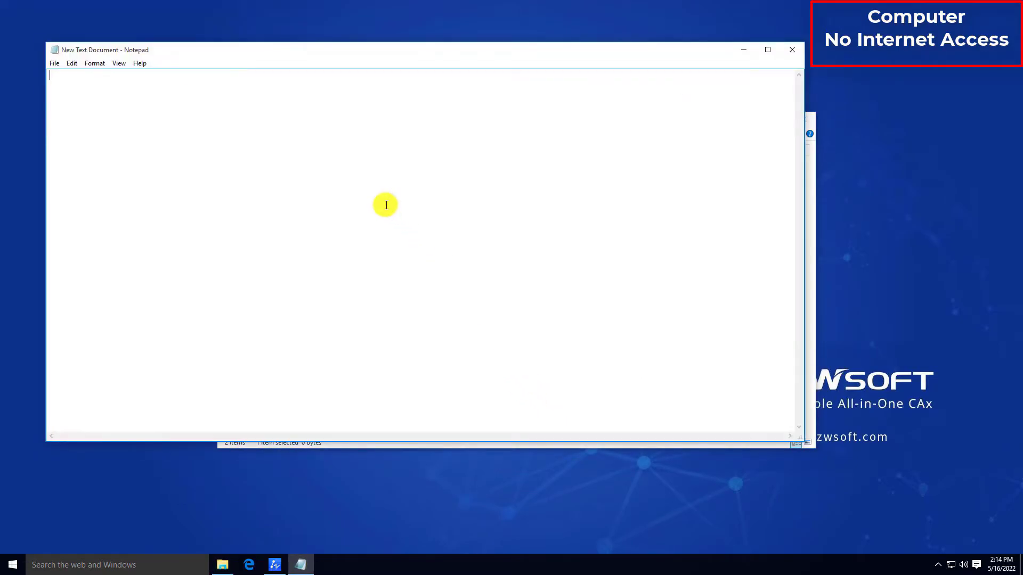
pyautogui.write('(http://support.zwcad.net:8888/flexnet/operationsportal/)')
pyautogui.click(53, 62)
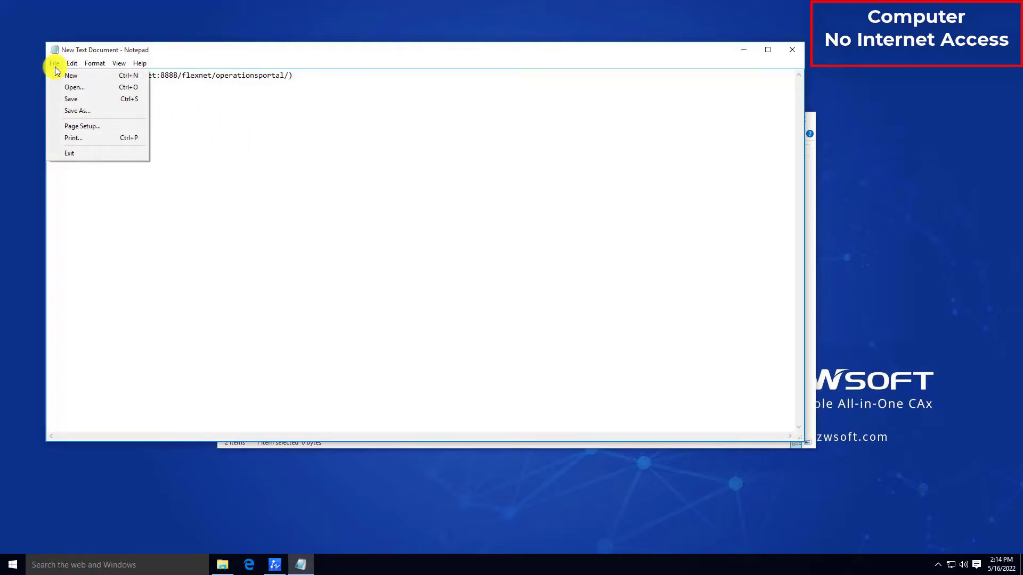
pyautogui.click(71, 98)
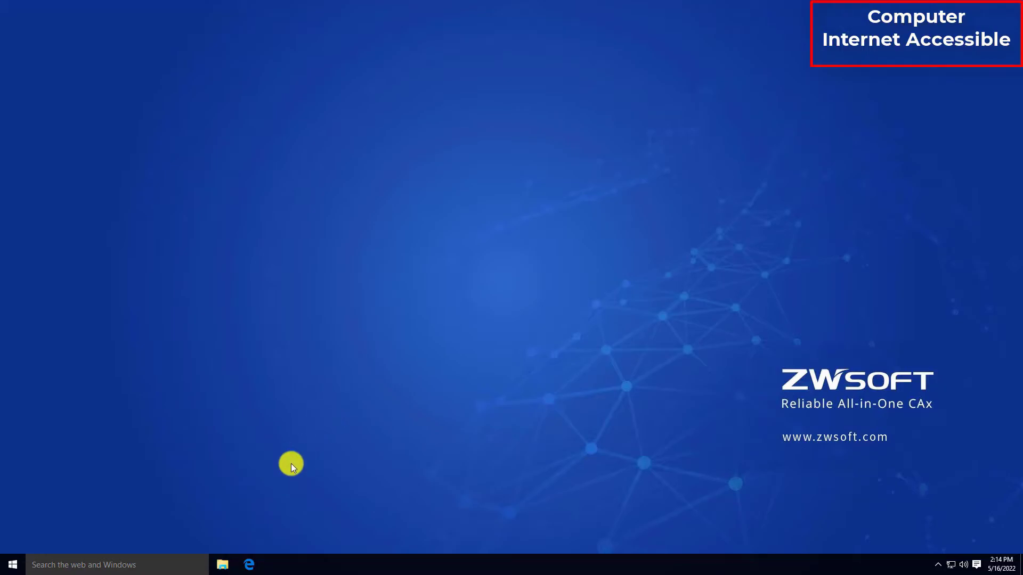
# - Open New Text Document from Samsung USB (E:) in Notepad and select the portal URL
pyautogui.click(222, 565)
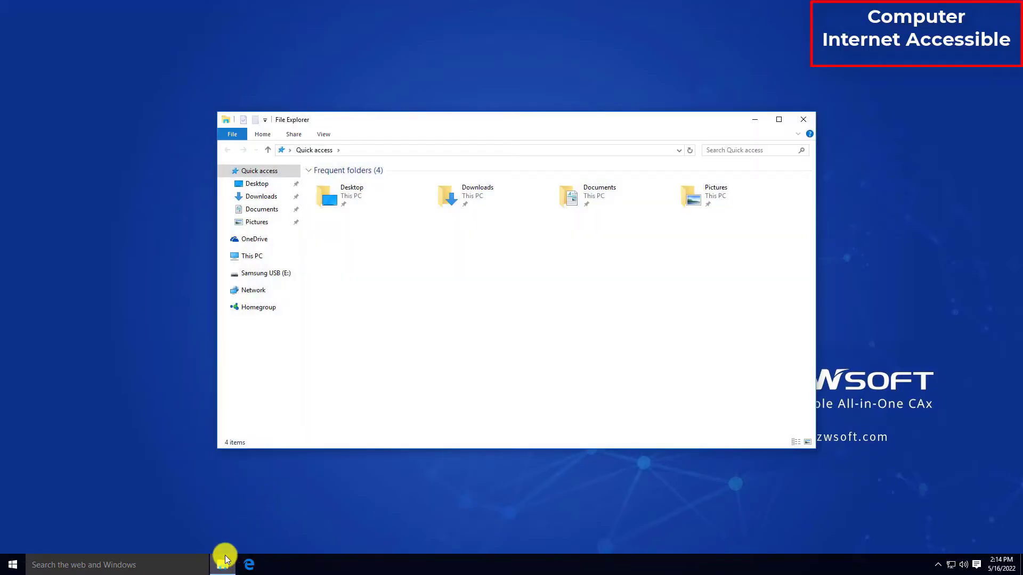
pyautogui.click(265, 272)
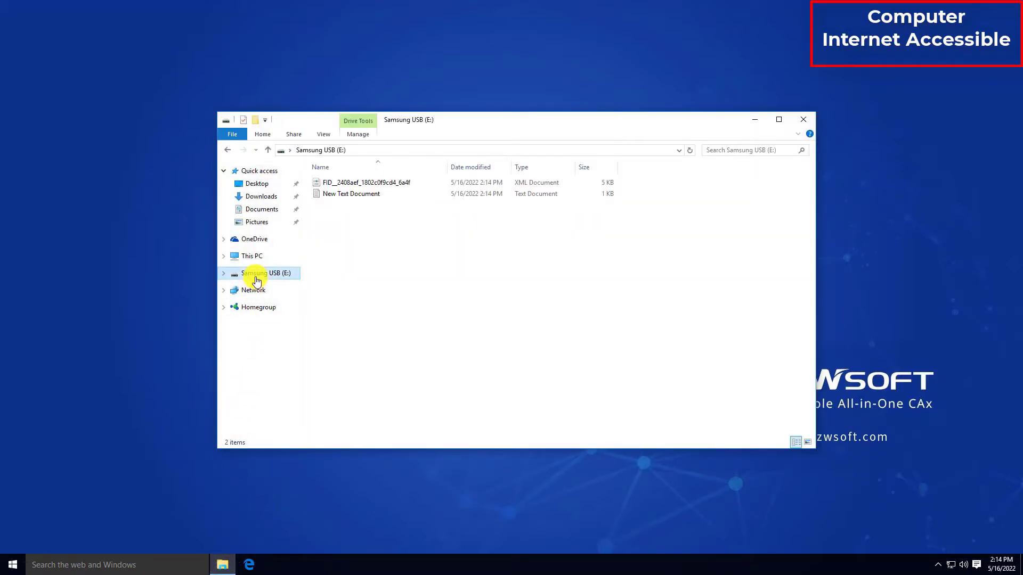
pyautogui.doubleClick(403, 194)
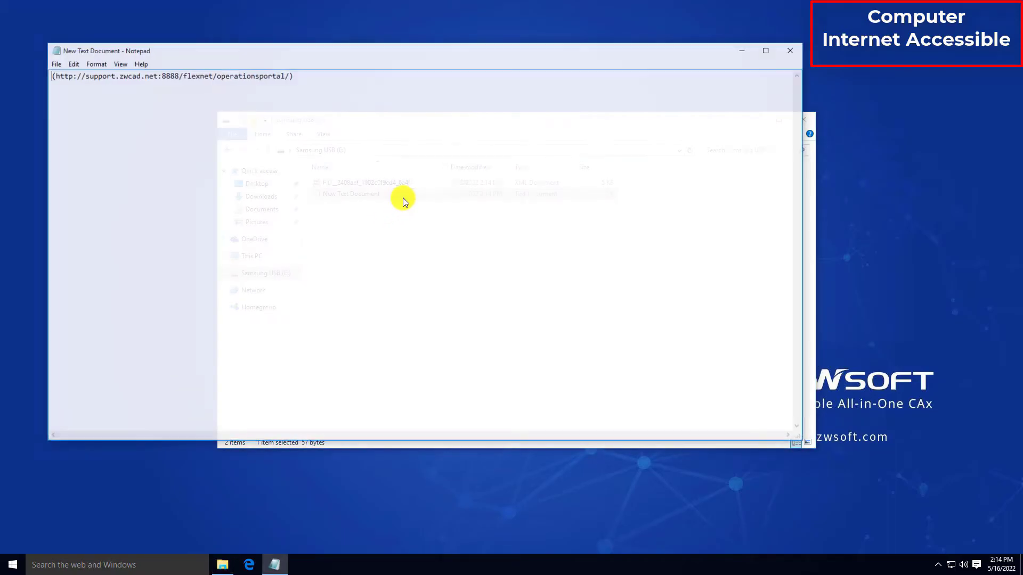
pyautogui.moveTo(287, 75); pyautogui.dragTo(56, 75)
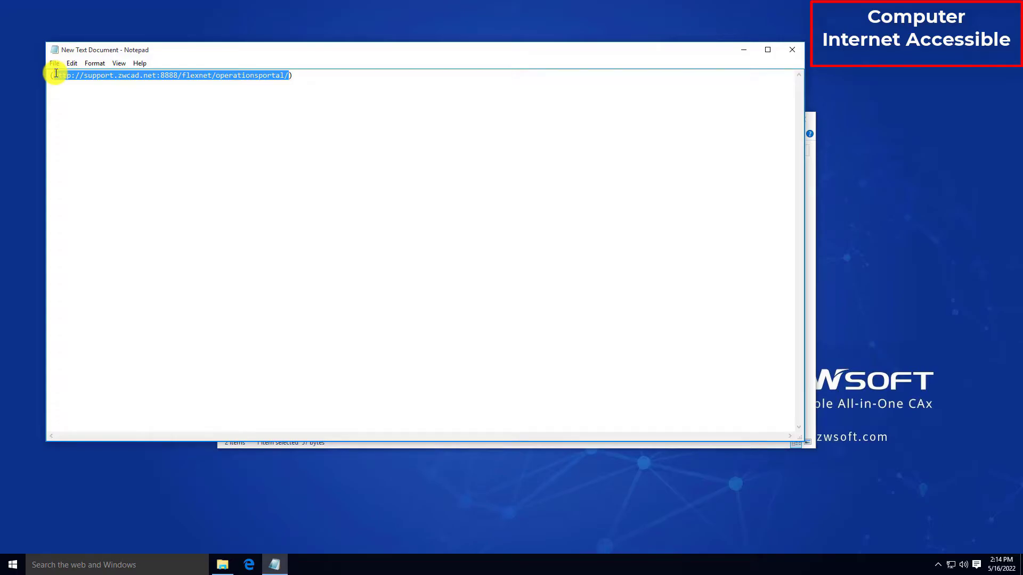
# - Go to the pasted portal URL in Edge and log in with the activation ID
pyautogui.click(252, 567)
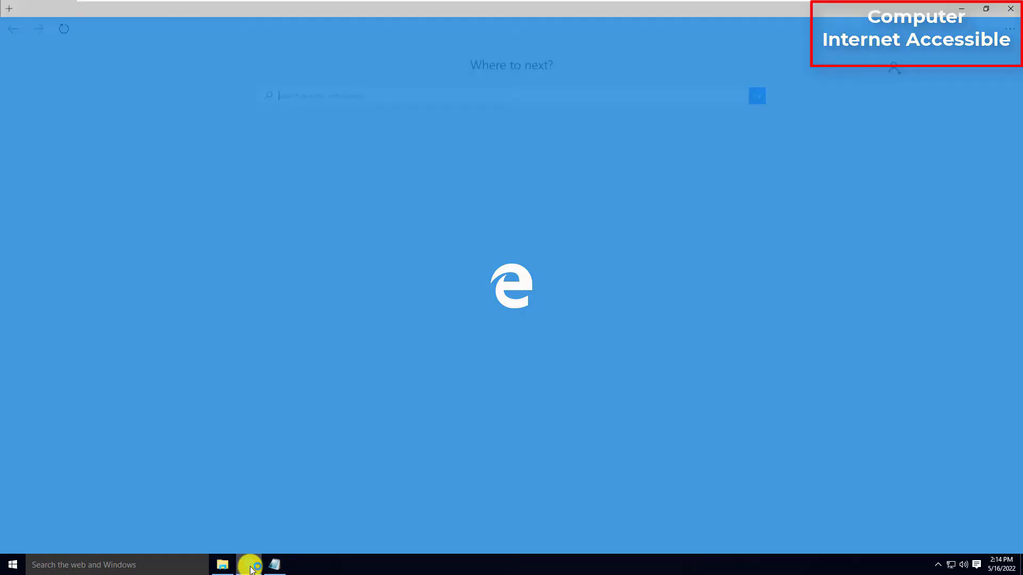
pyautogui.write('http://support.zwcad.net:8888/flexnet/operationsportal/')
pyautogui.press('Return')
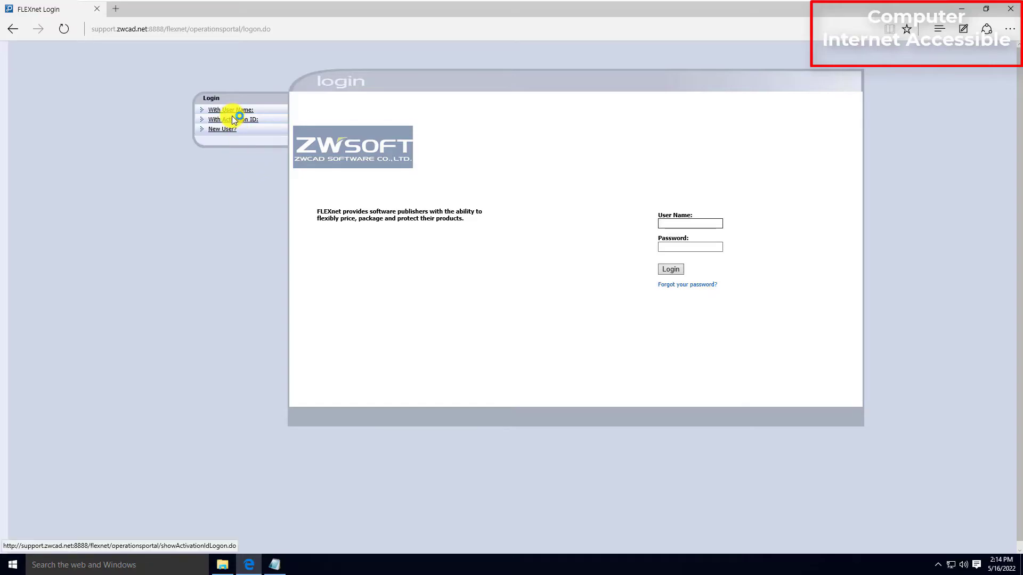
pyautogui.click(231, 119)
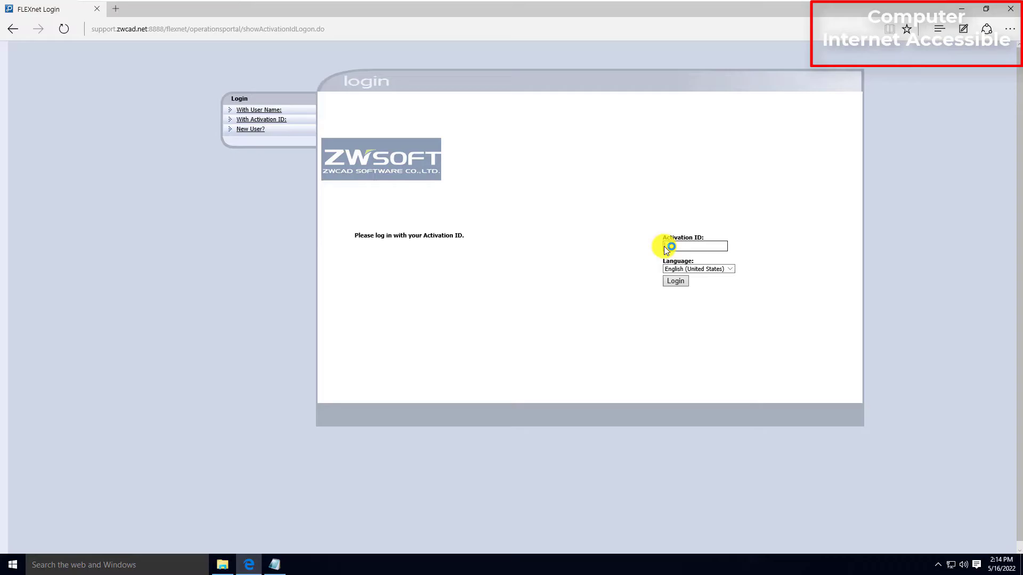
pyautogui.click(676, 278)
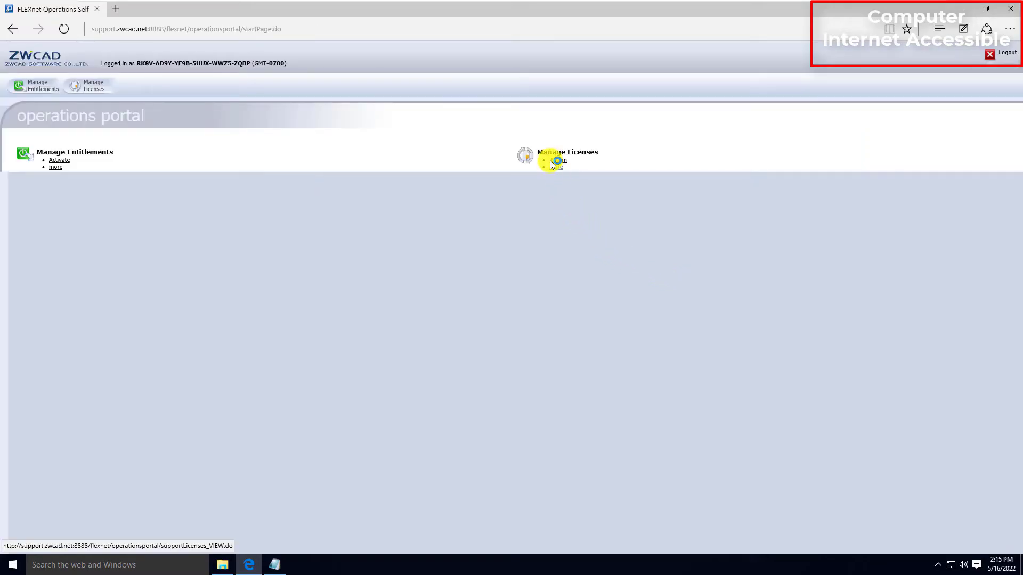
# - Upload the FID request XML through Manual Return and save the generated responseXML.xml file
pyautogui.click(559, 152)
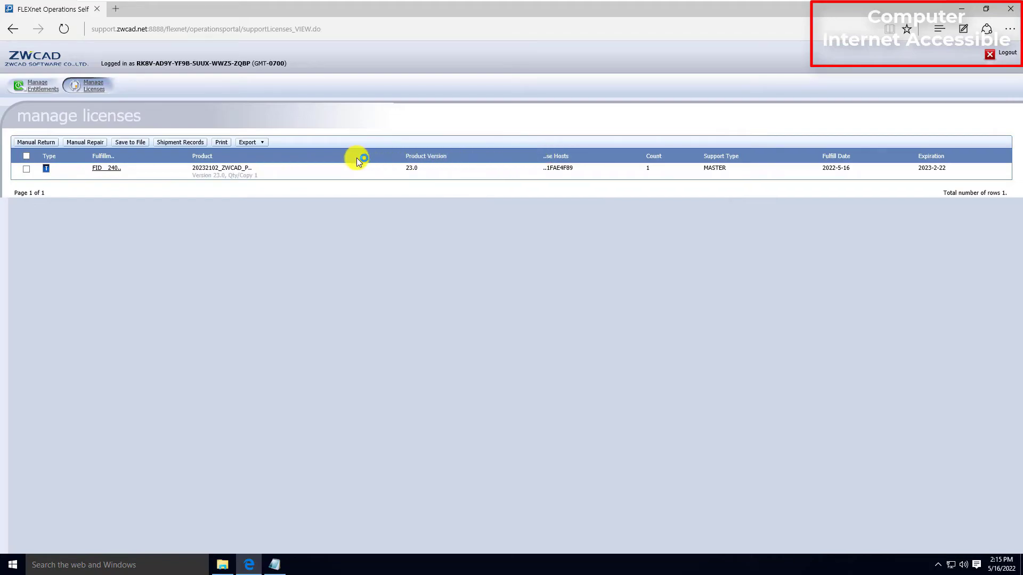
pyautogui.click(24, 145)
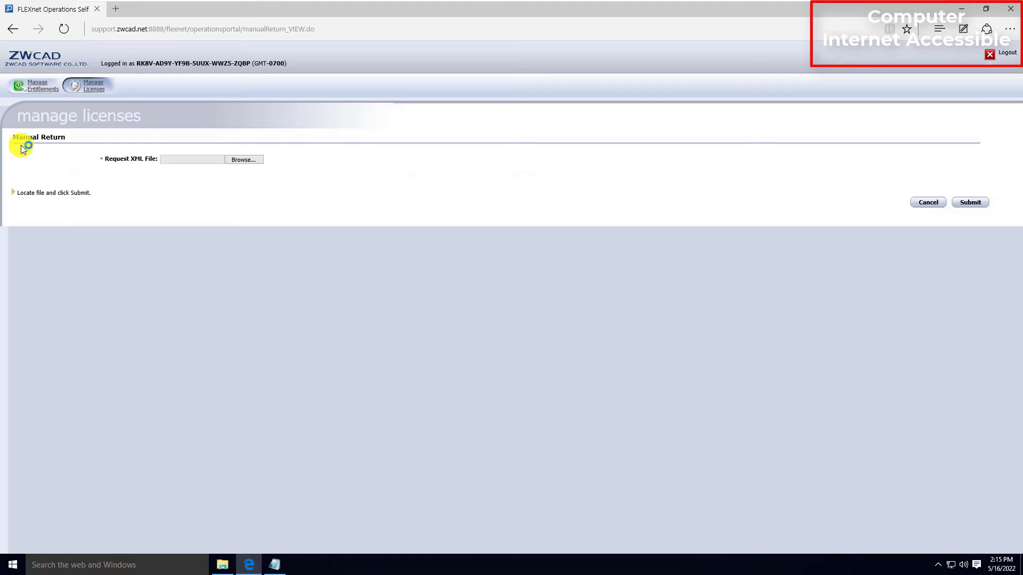
pyautogui.click(244, 158)
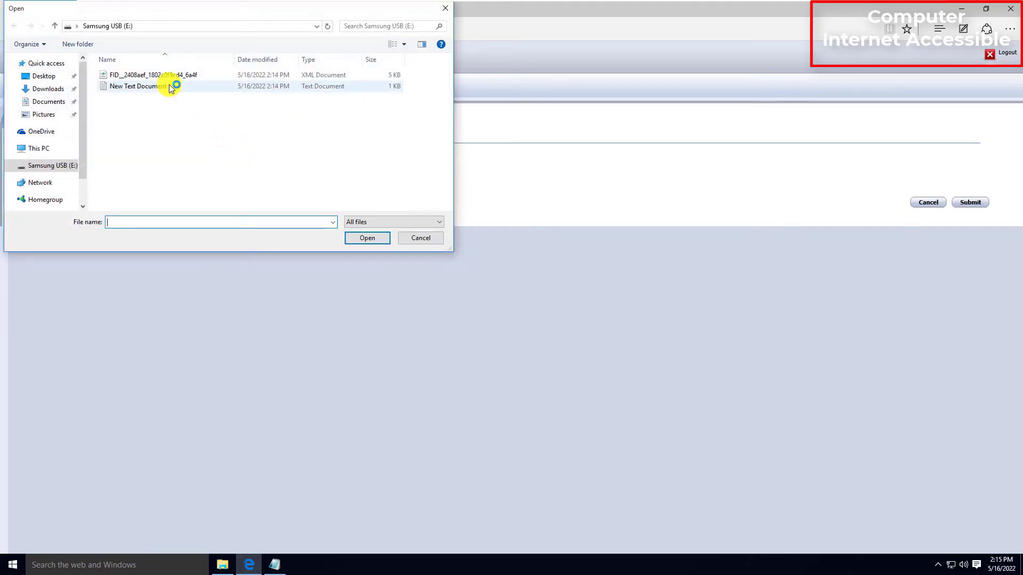
pyautogui.click(161, 76)
pyautogui.click(359, 234)
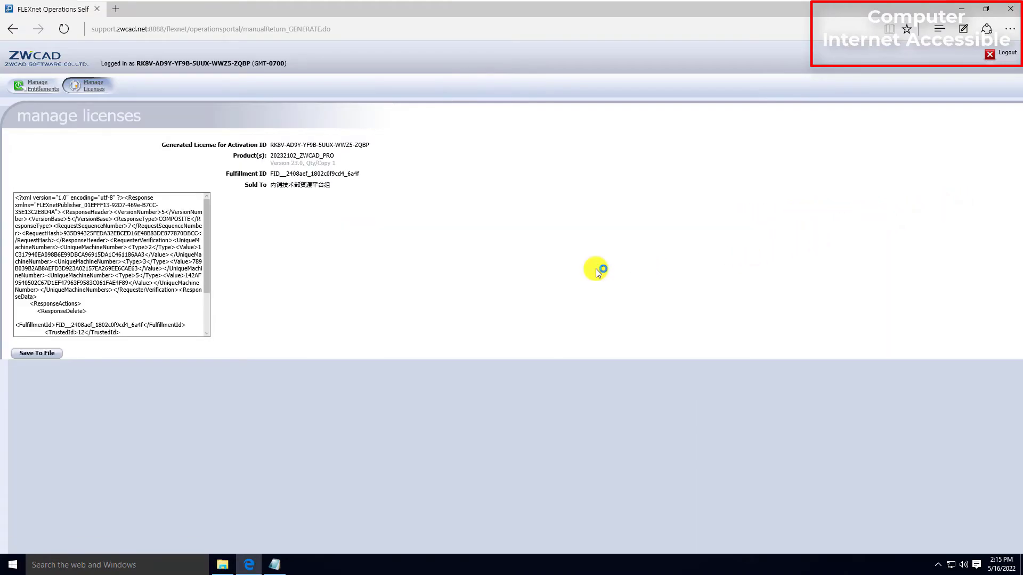
pyautogui.click(51, 353)
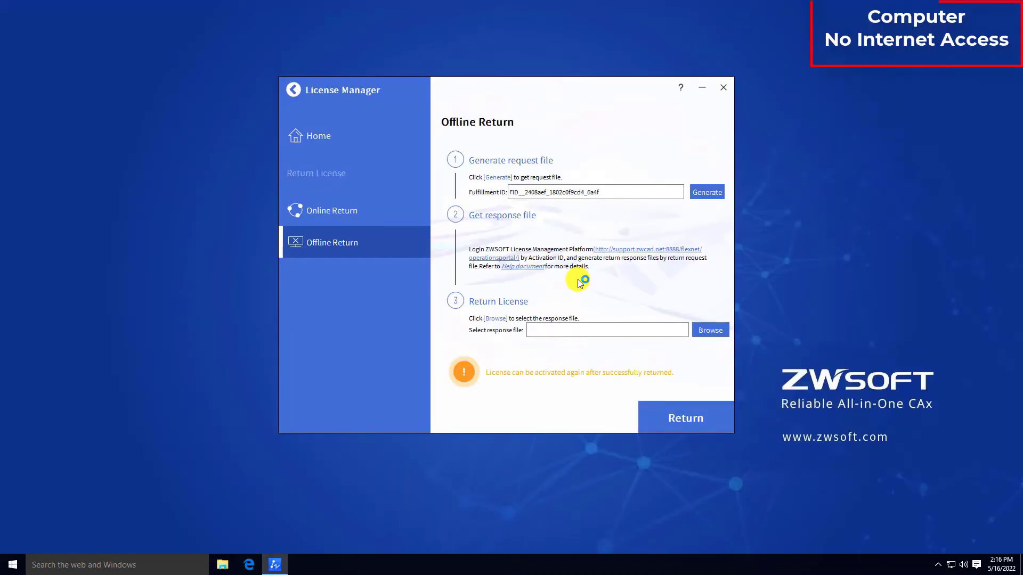
# - Load responseXML.xml from Samsung USB (E:) into the Offline Return screen
pyautogui.click(707, 331)
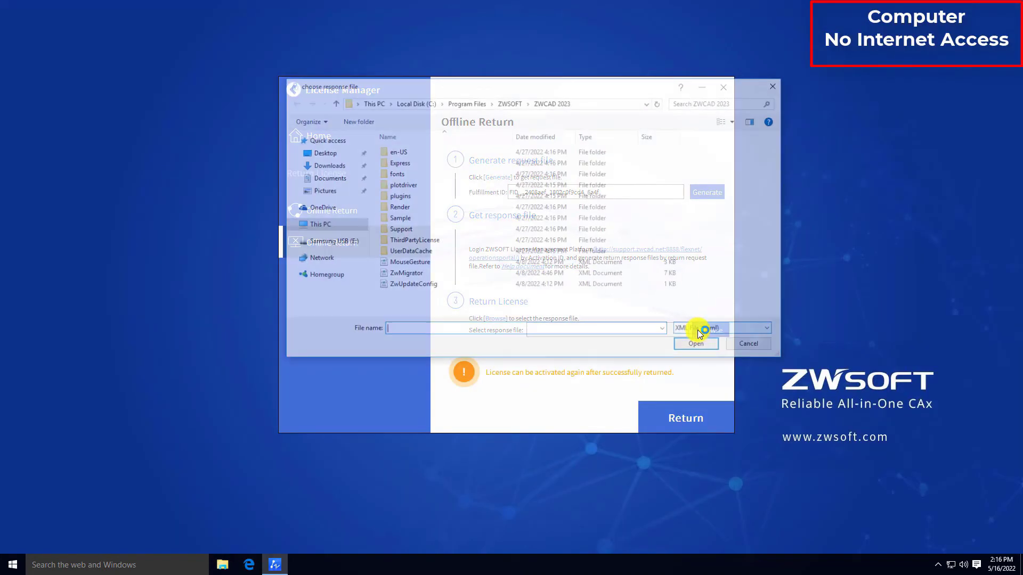
pyautogui.click(330, 242)
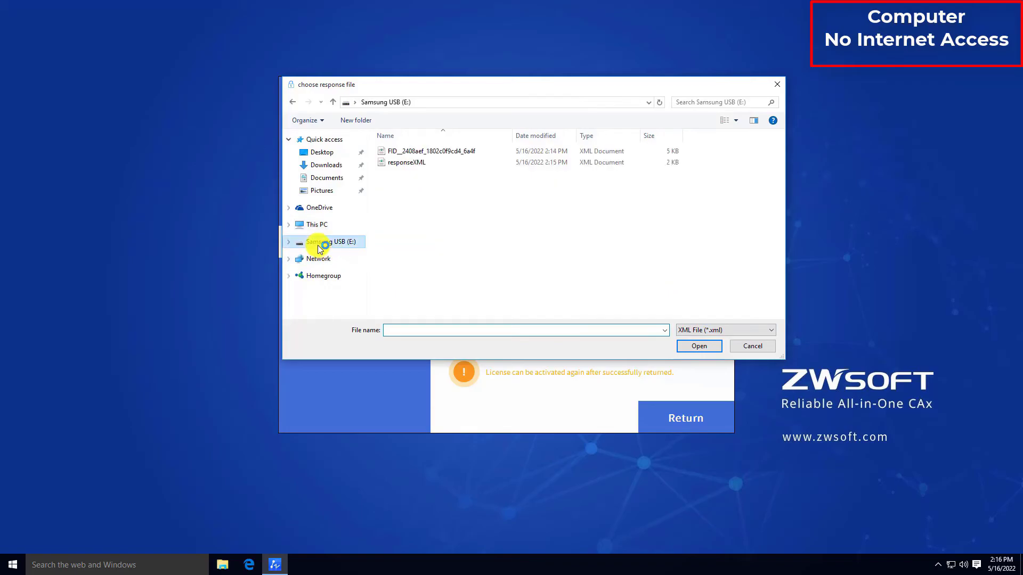
pyautogui.click(482, 162)
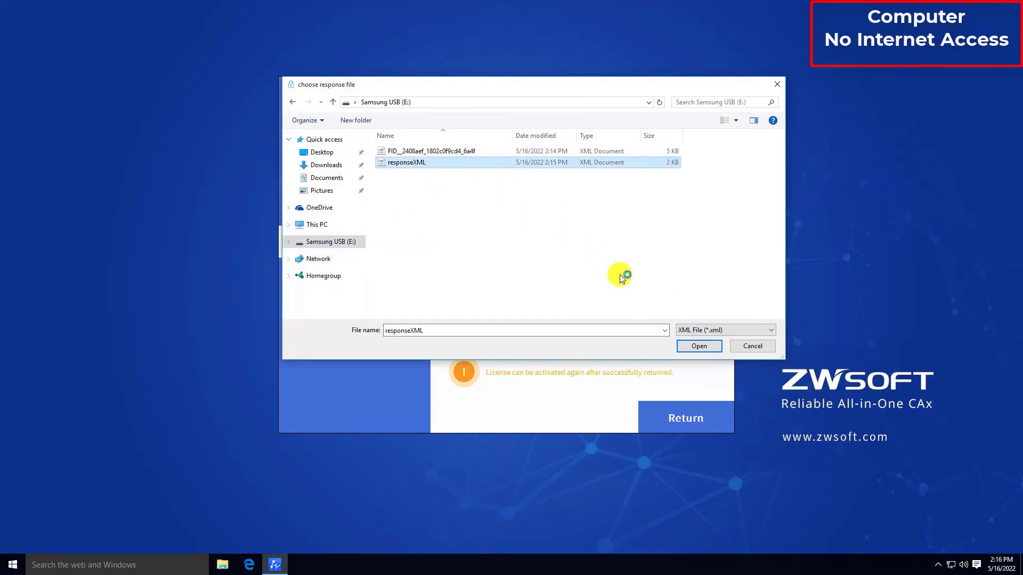
pyautogui.click(699, 346)
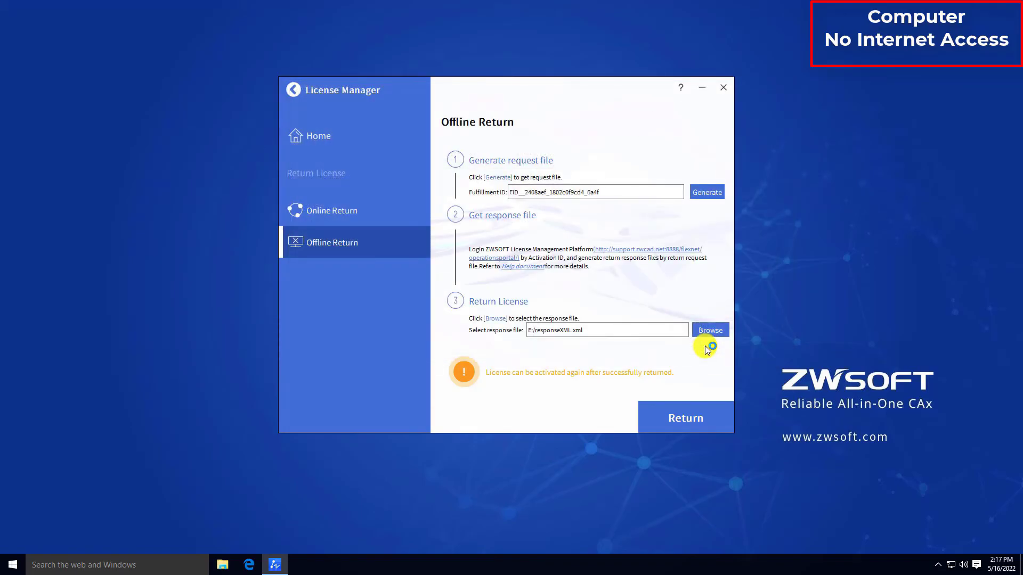
# - Confirm the offline return and finish, so the status page shows zero licenses
pyautogui.click(699, 421)
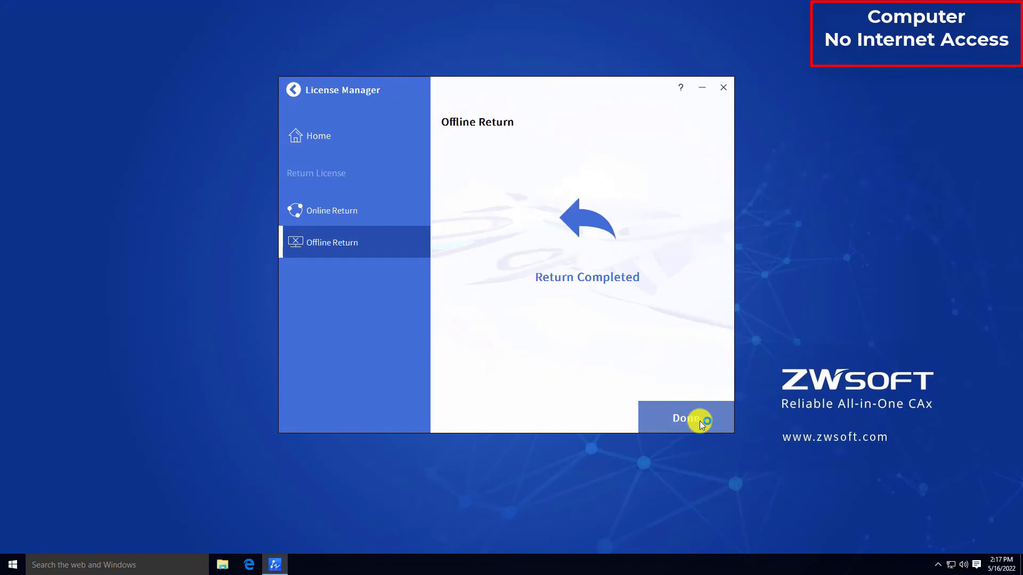
pyautogui.click(699, 421)
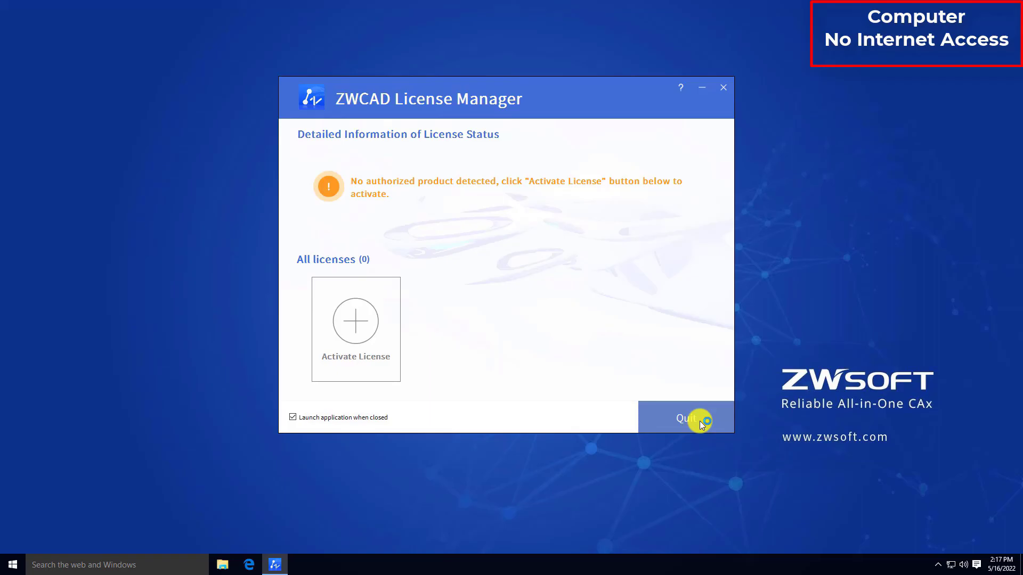